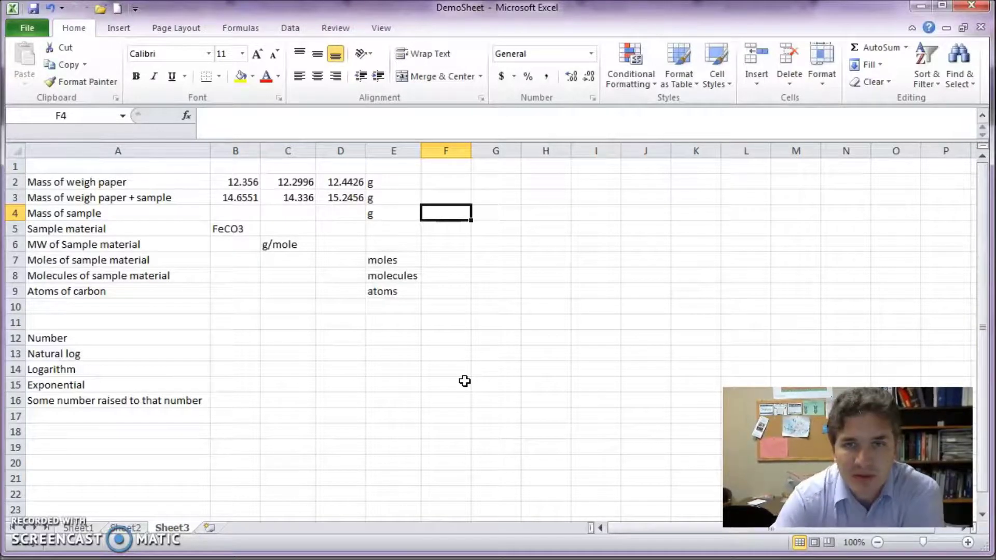
Format the weigh paper and weigh paper + sample masses in B2:D3 as Number with four decimal places
left_click(188, 182)
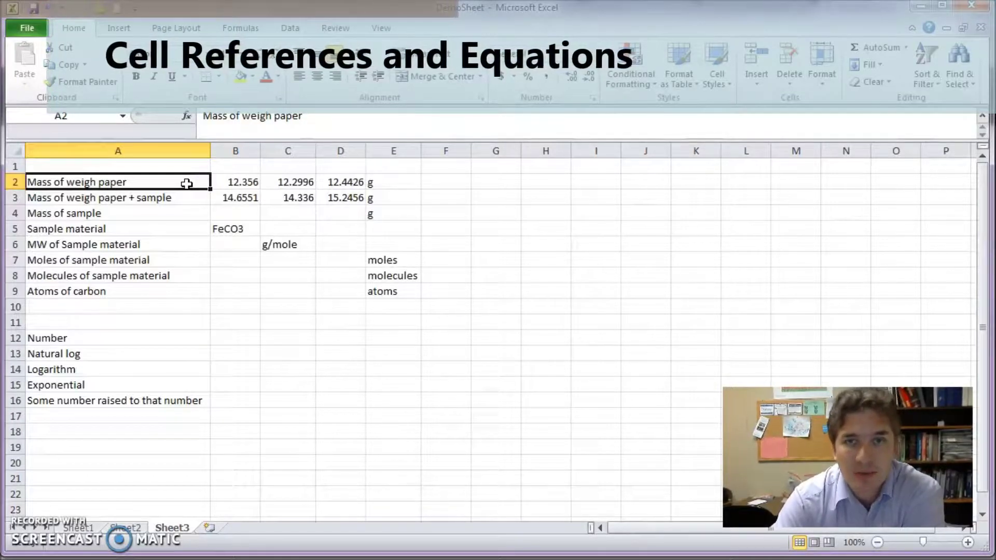
left_click(230, 185)
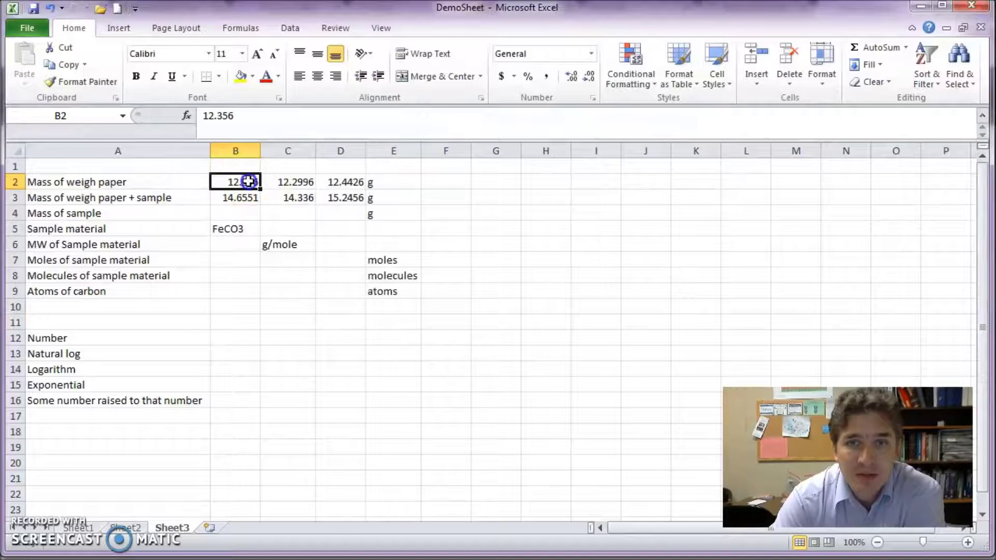
left_click_drag(248, 183, 319, 199)
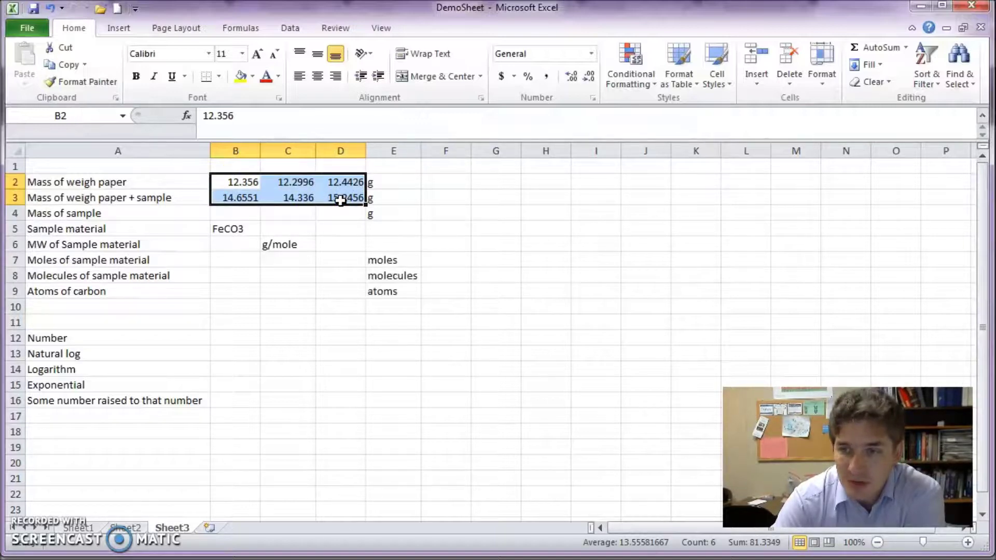
left_click(591, 53)
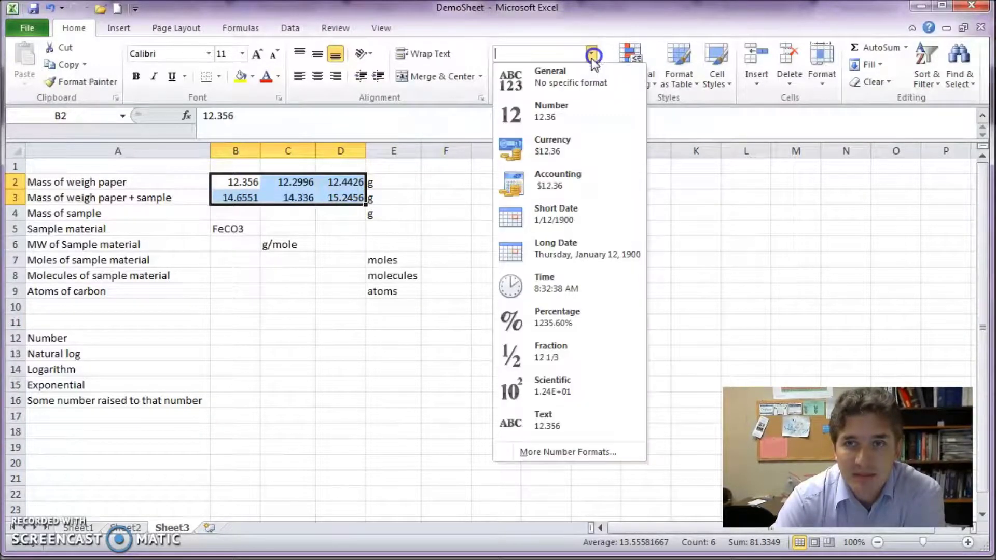
left_click(561, 114)
left_click(571, 76)
left_click(571, 76)
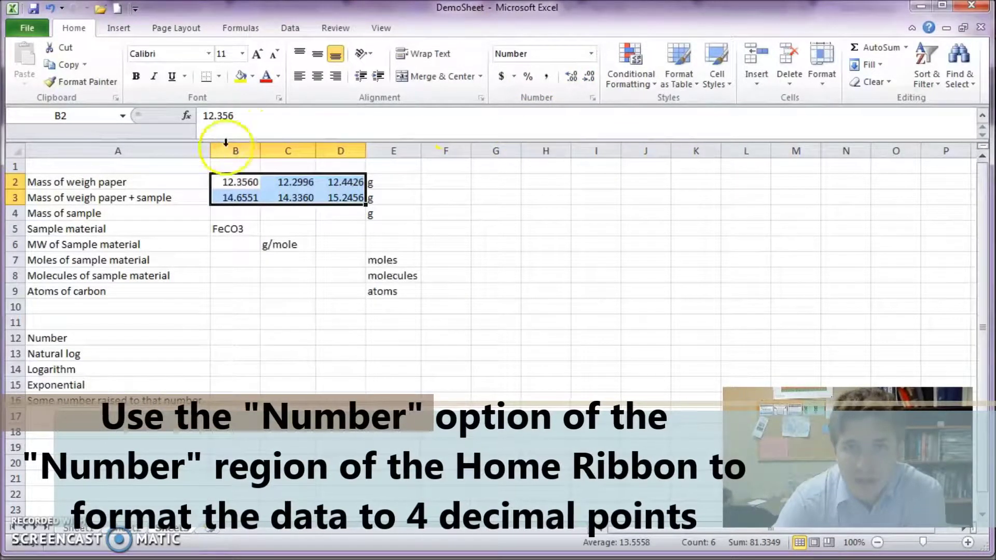
Try calculating the first sample mass in B4 from literal numbers with =14.6551-12.3560, and clear the cell
left_click(225, 210)
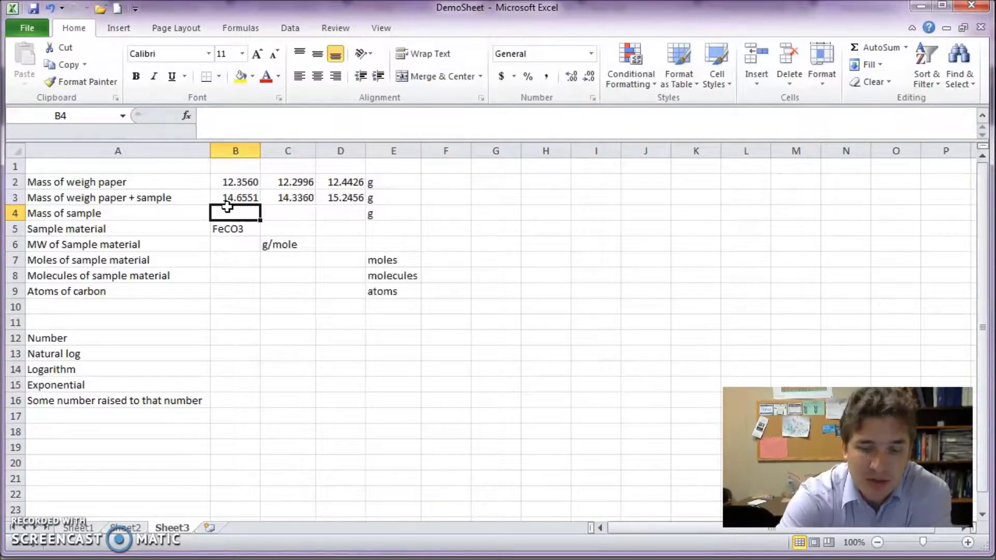
type("=14.6551-12.3560")
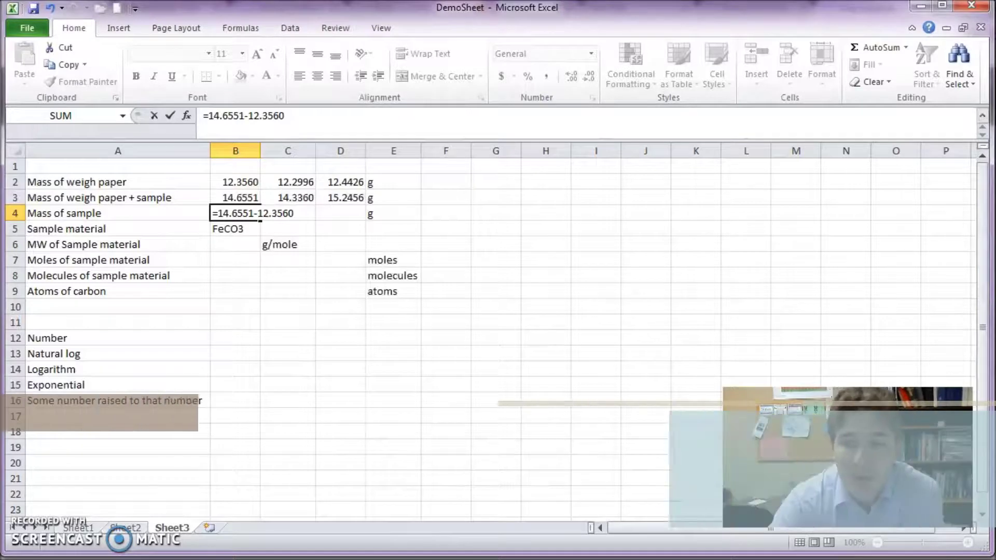
key("Return")
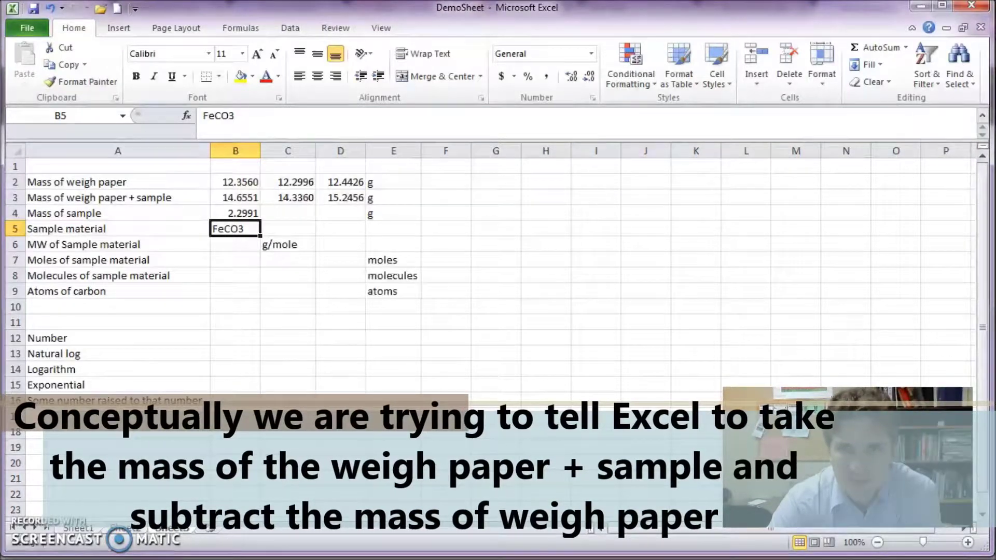
left_click(235, 213)
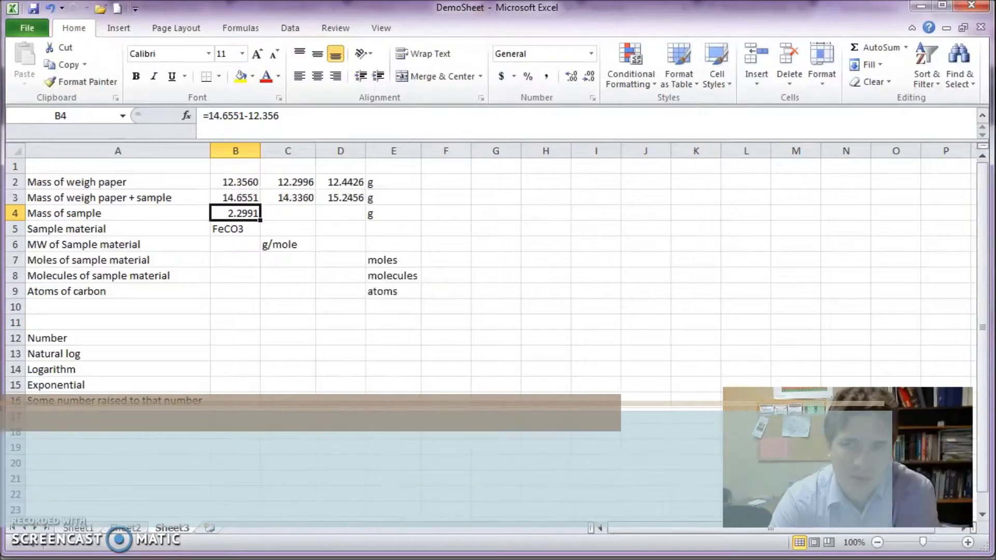
key("Delete")
key("Return")
Calculate the first sample mass in B4 with the cell-reference formula =B3-B2
left_click(235, 213)
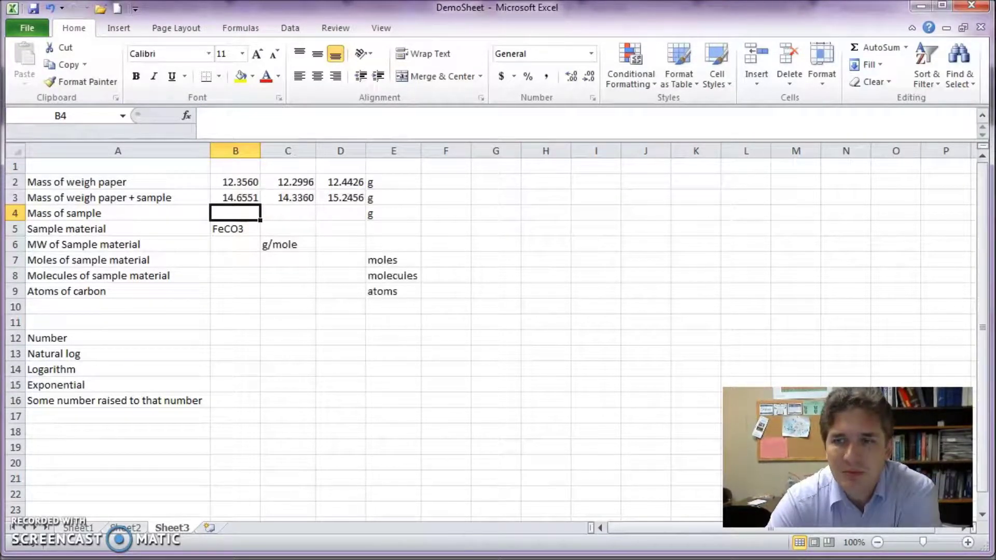
type("=")
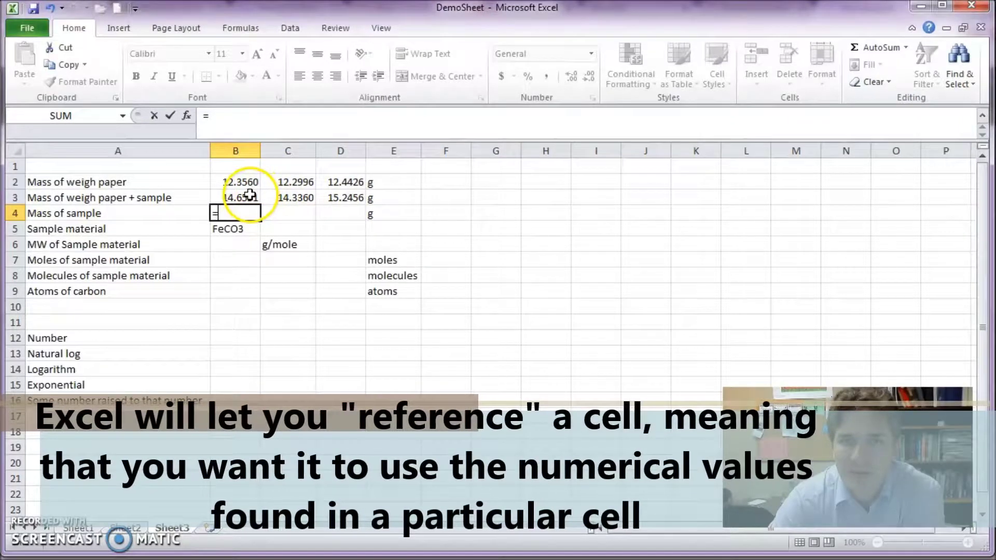
left_click(249, 195)
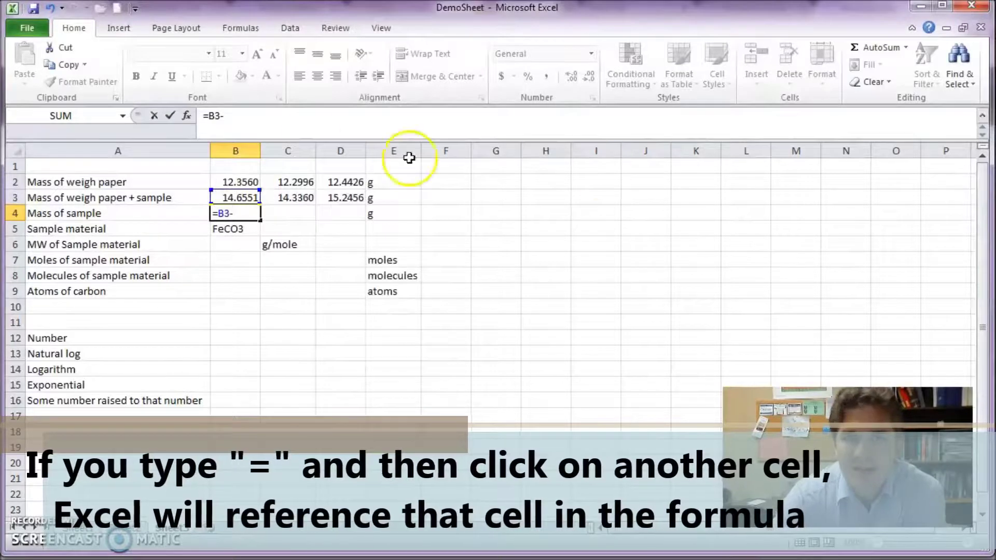
left_click(250, 182)
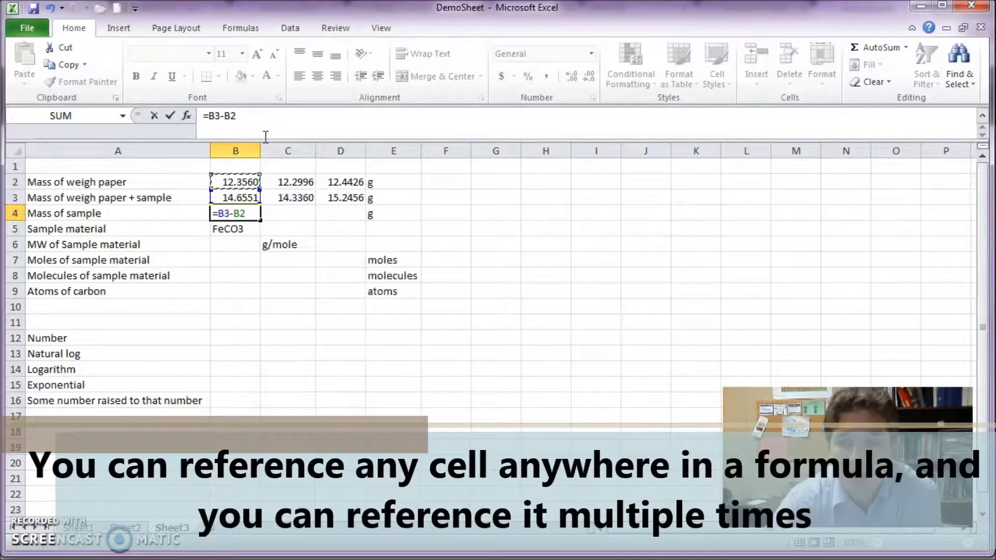
key("Return")
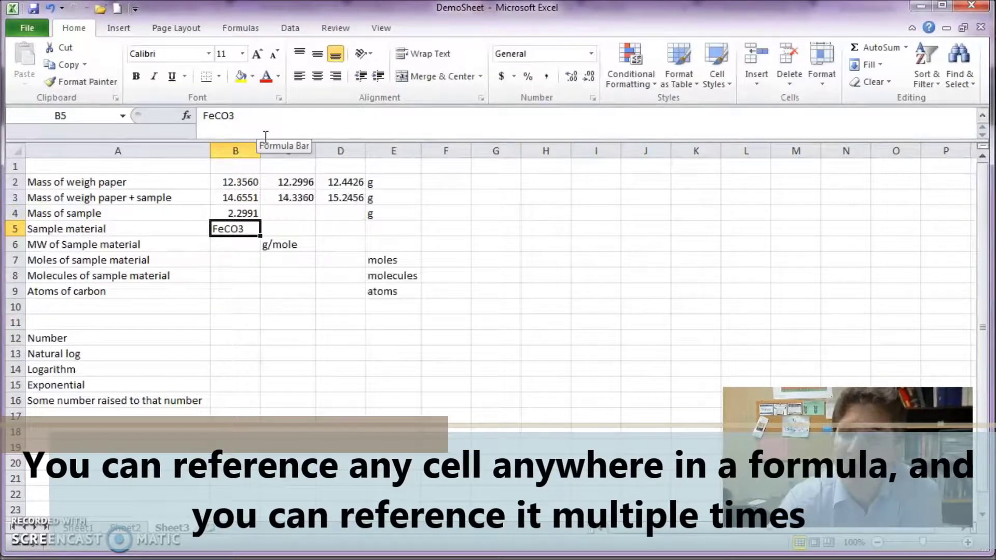
key("Up")
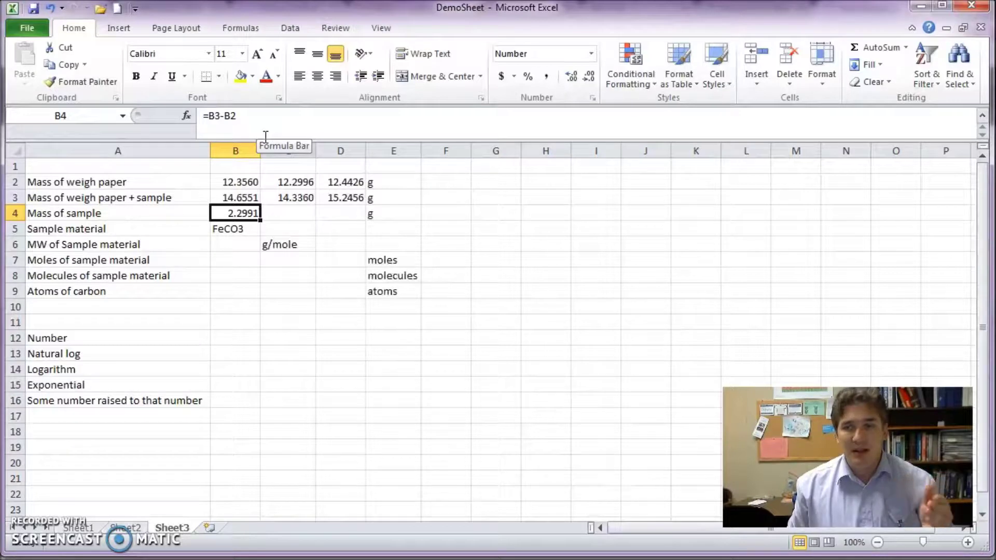
Fill the mass of sample formula from B4 across to C4 and D4
key("Right")
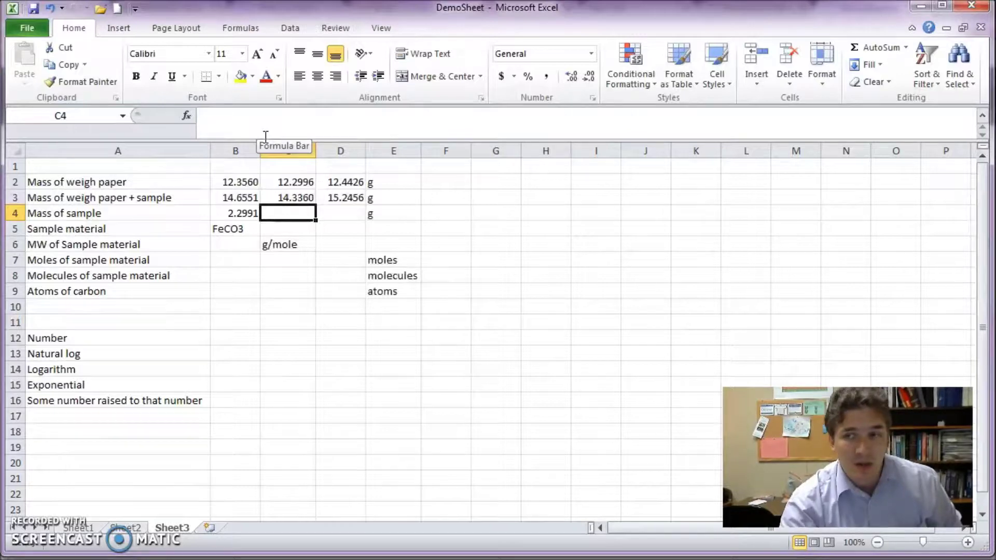
left_click_drag(238, 214, 324, 213)
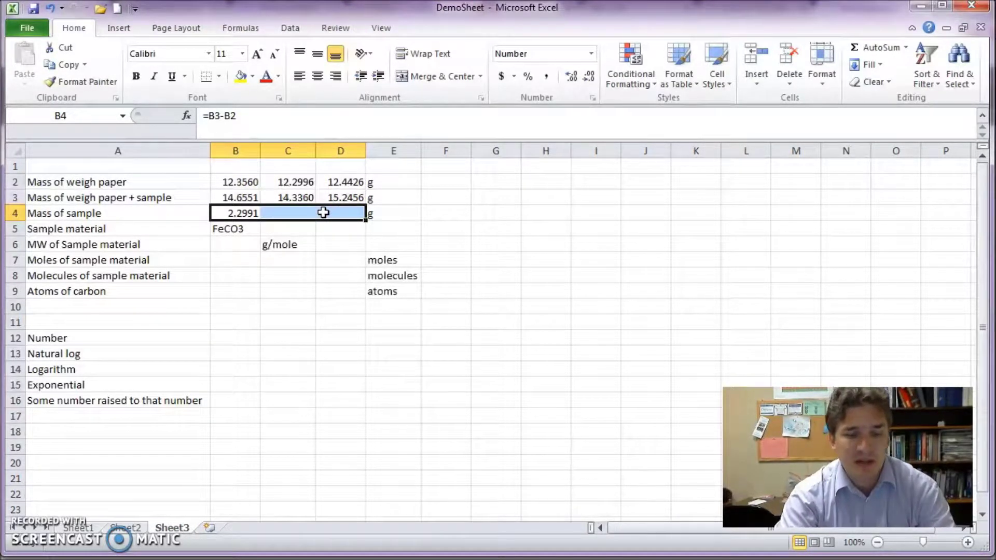
key("ctrl+r")
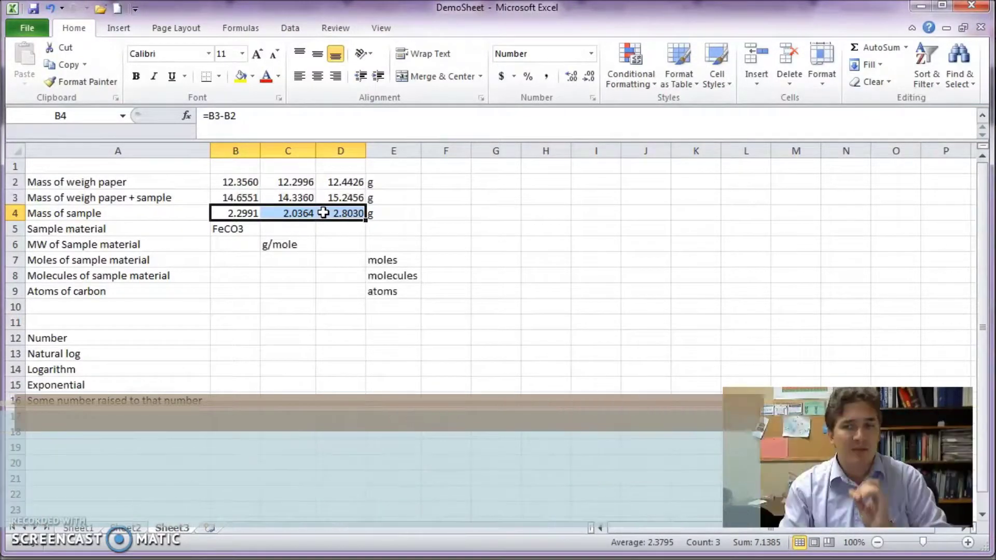
Examine which cells the filled mass of sample formula in C4 refers to, compared with B4
left_click(236, 212)
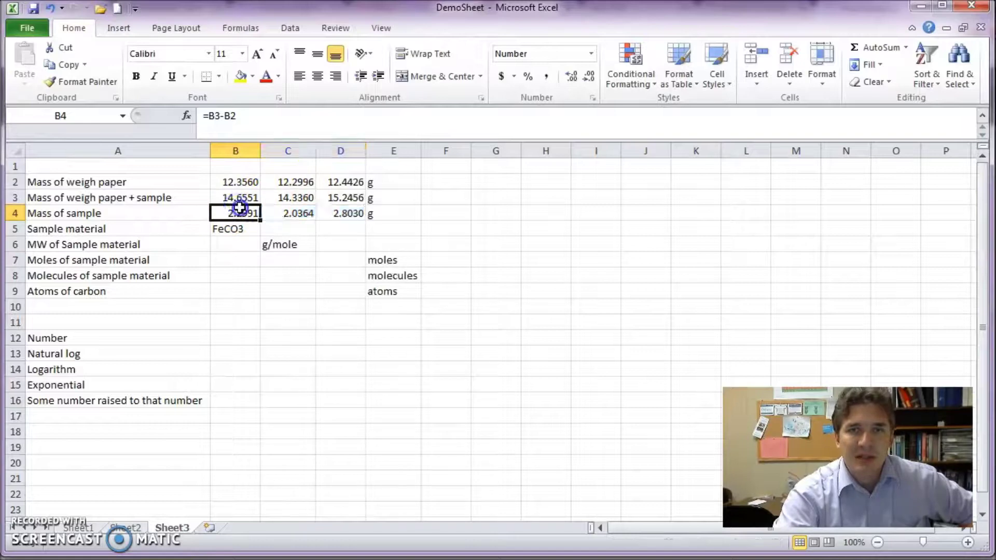
left_click(297, 214)
left_click(227, 115)
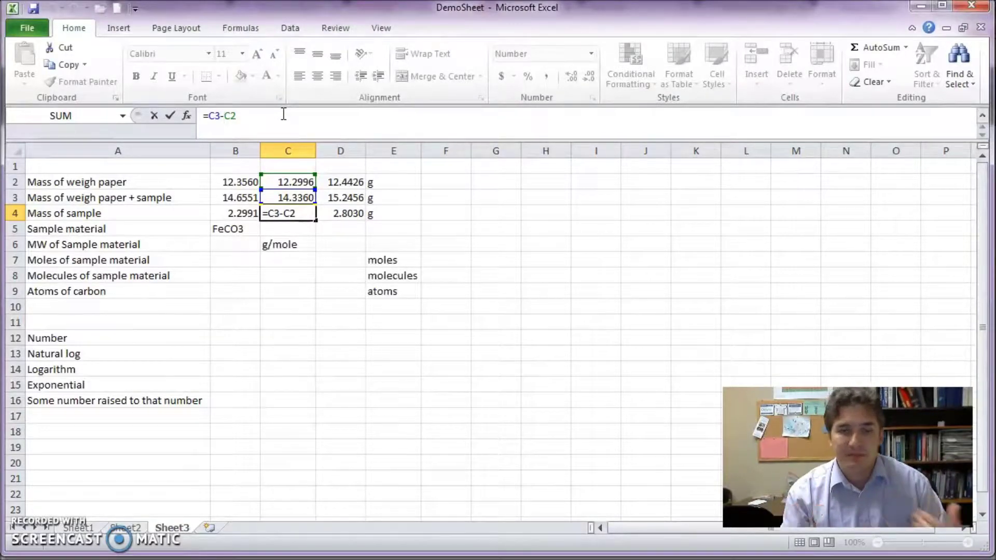
key("ctrl+Return")
key("Right")
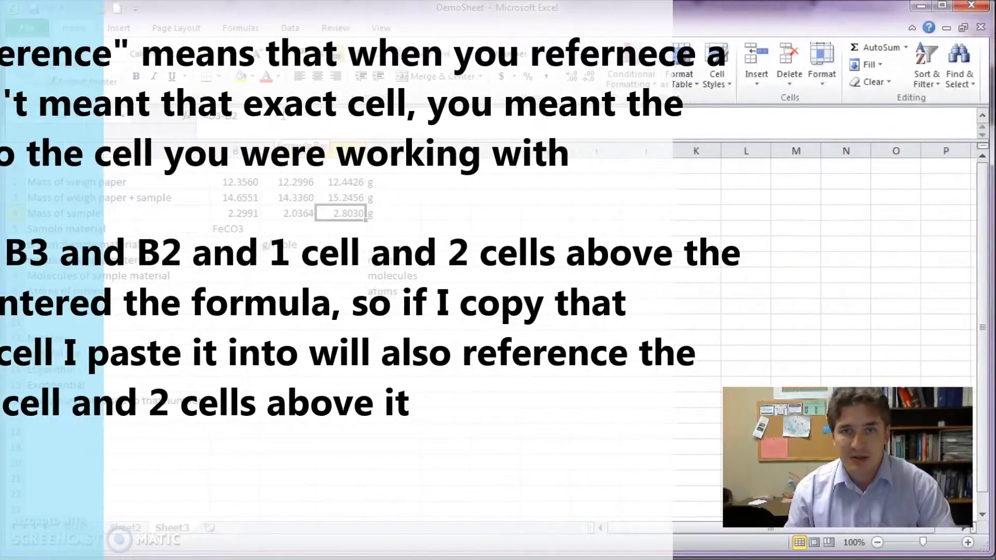
Copy the mass of sample formula from D4 into G4
key("ctrl+c")
left_click(476, 212)
key("ctrl+v")
Check which cells the mass of sample formula in D4 refers to
left_click(337, 213)
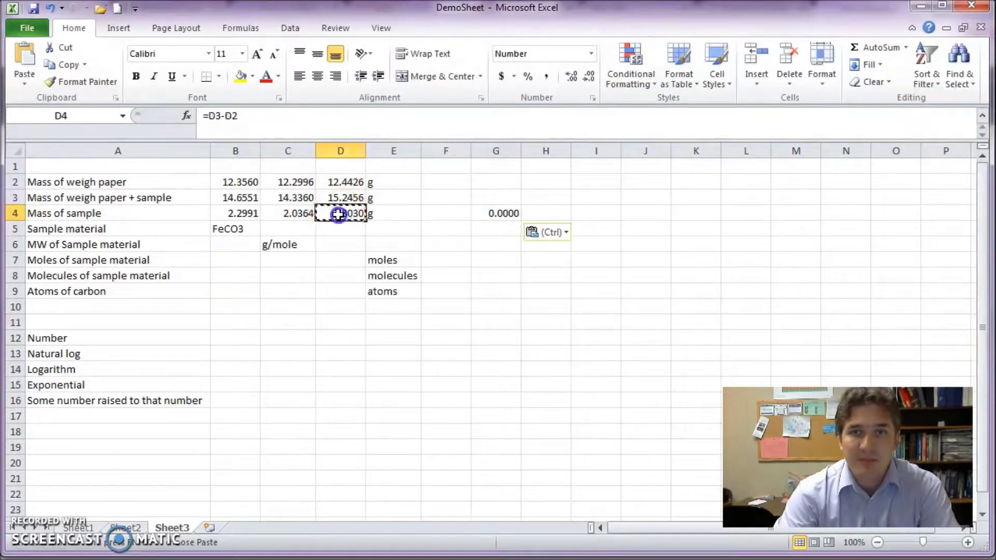
left_click(251, 111)
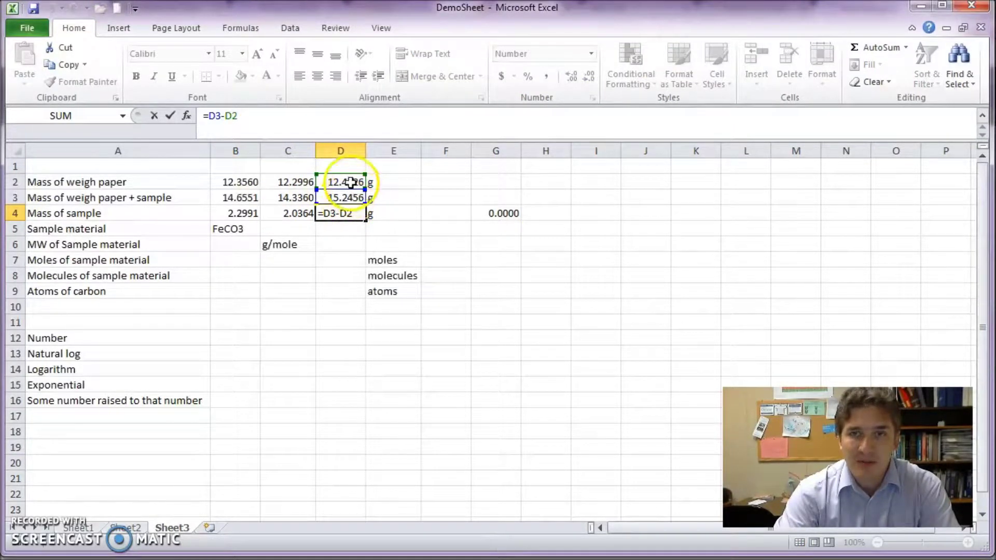
key("Return")
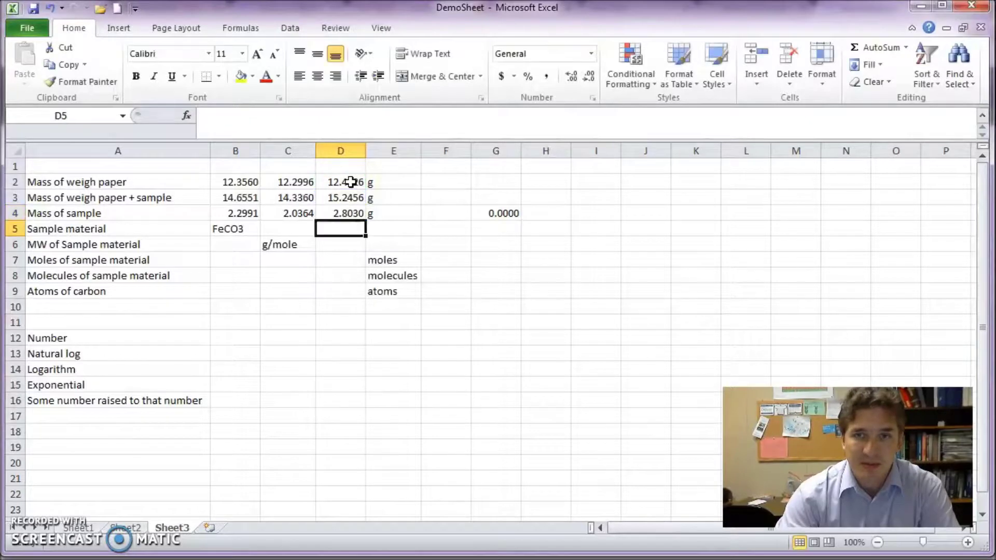
Inspect the cell references of the pasted formula in G4, and clear that cell
key("Right")
key("Right")
key("Right")
key("Up")
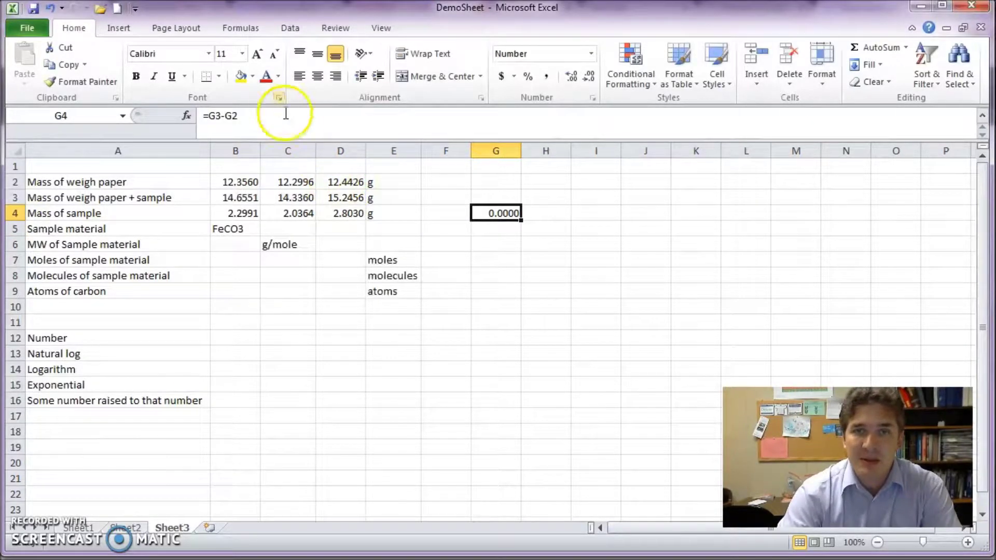
left_click(279, 99)
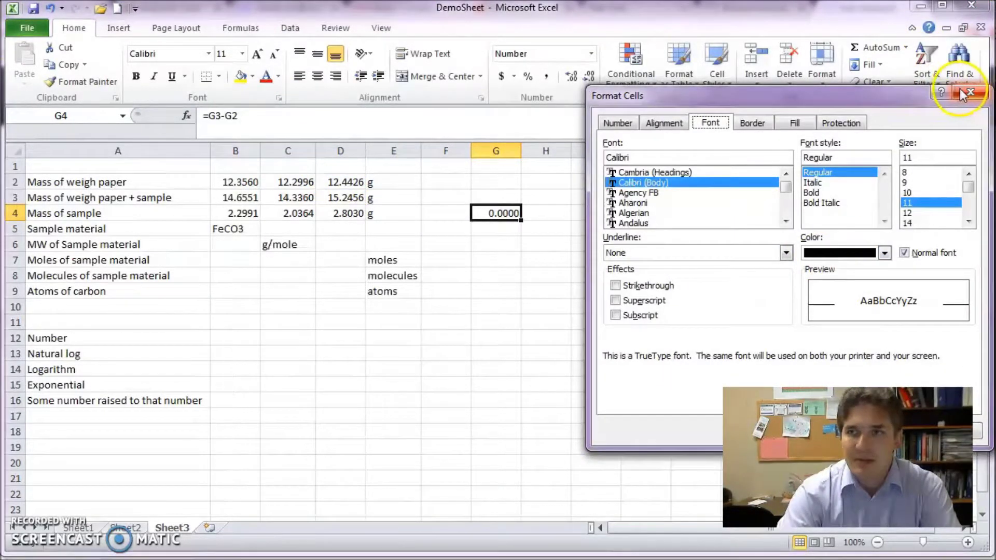
left_click(962, 92)
left_click(329, 115)
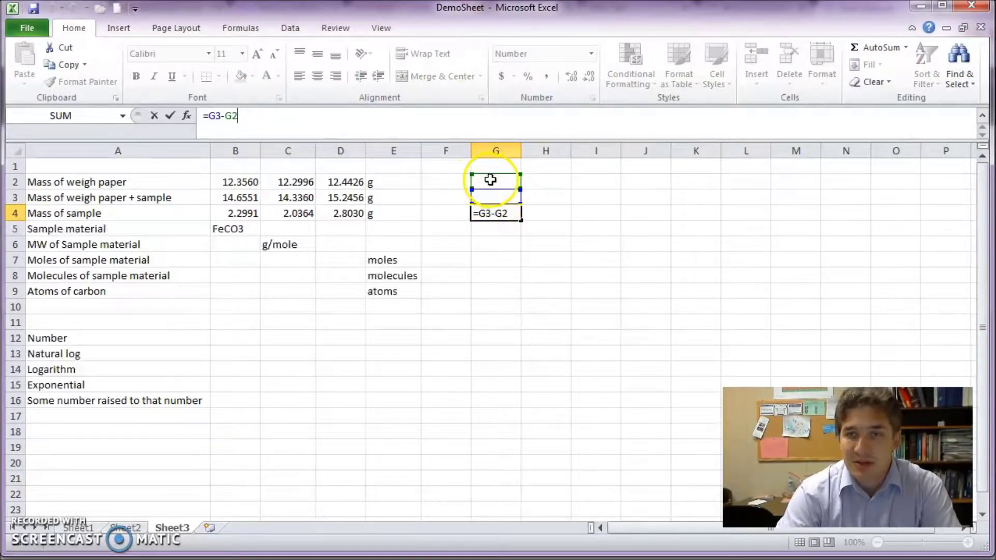
key("ctrl+Return")
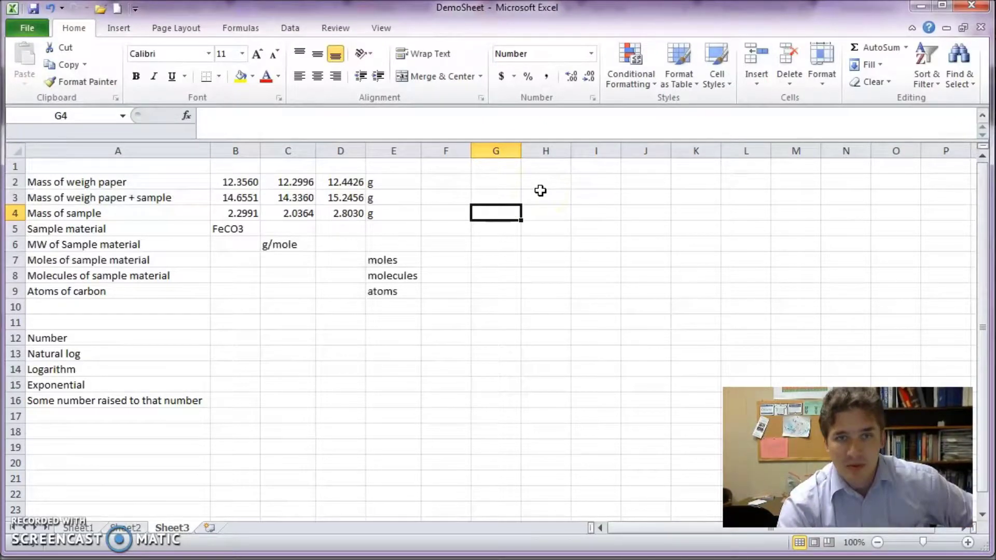
left_click_drag(224, 258, 336, 296)
left_click(339, 213)
left_click_drag(244, 214, 337, 215)
Change the second weigh paper mass in C2 to 12.2696
left_click(285, 184)
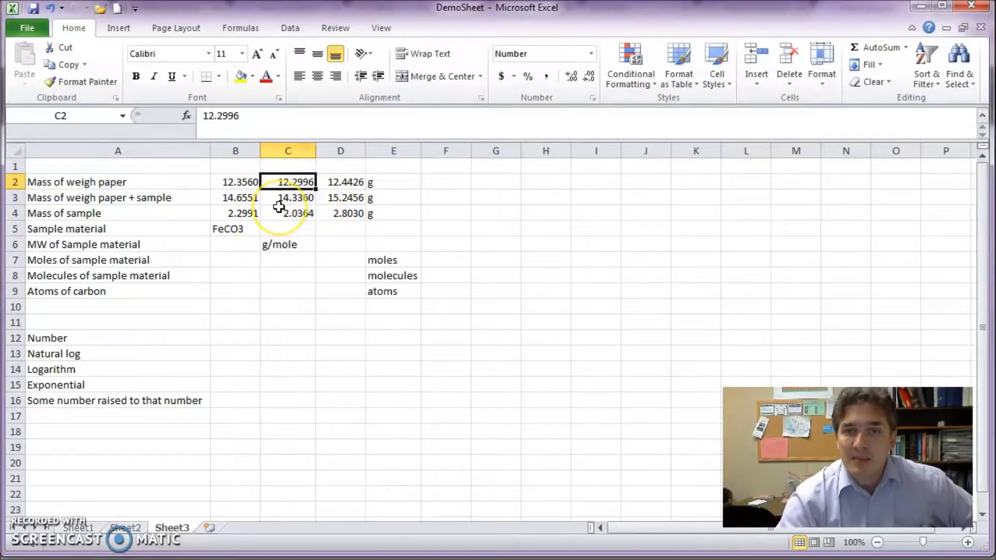
type("12.")
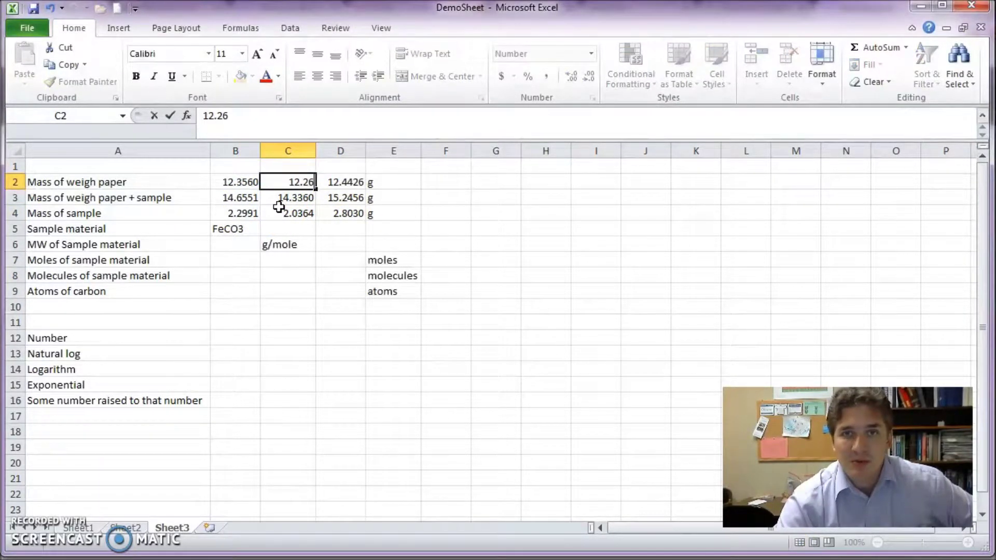
key("Return")
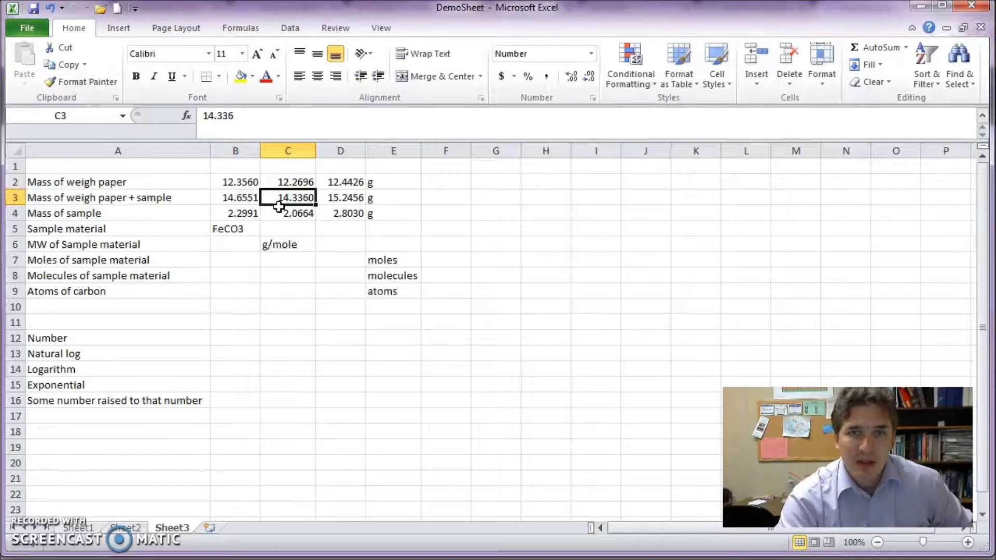
Calculate the molecular weight of FeCO3 in B6 with the formula =55.6+12+3*16
key("Down")
key("Down")
key("Down")
key("Left")
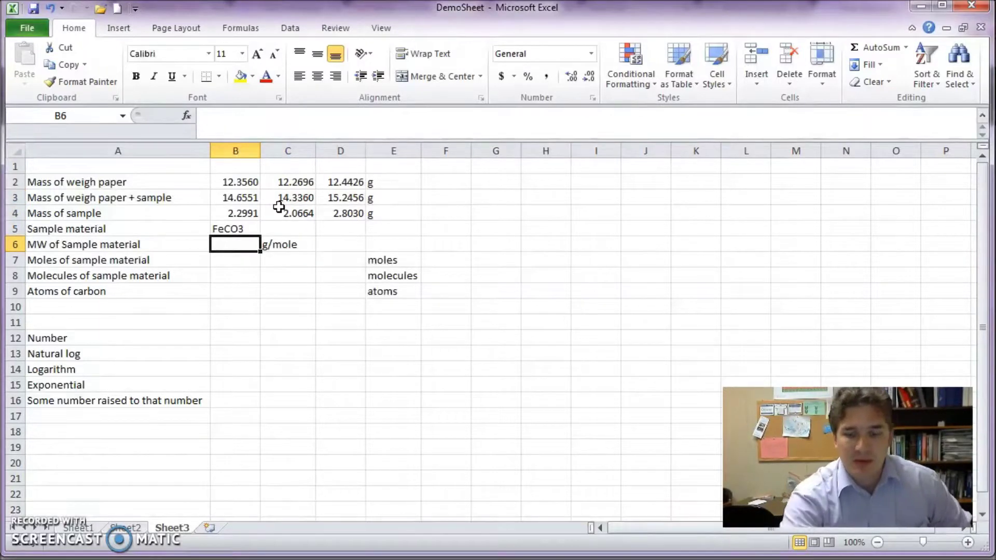
type("=55.6+12+3*16")
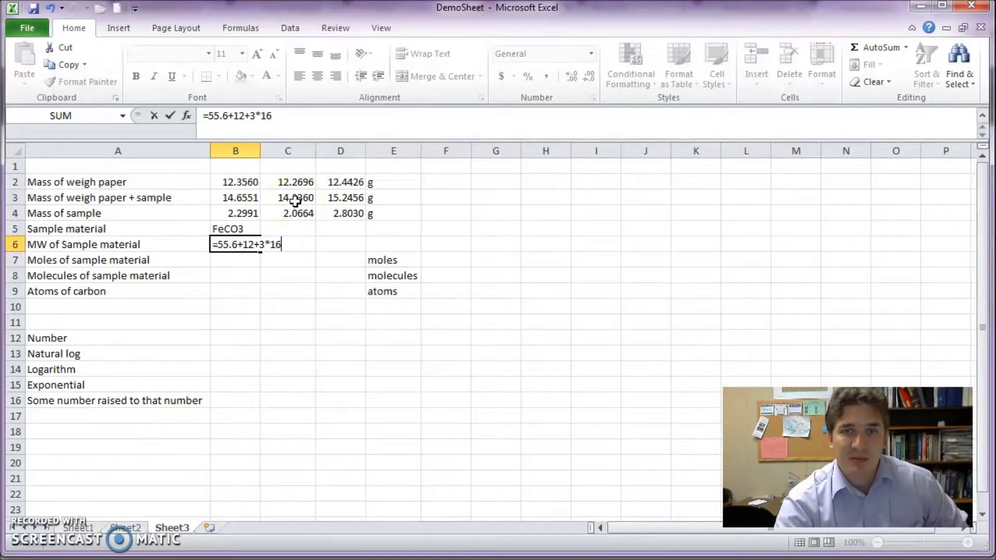
key("Return")
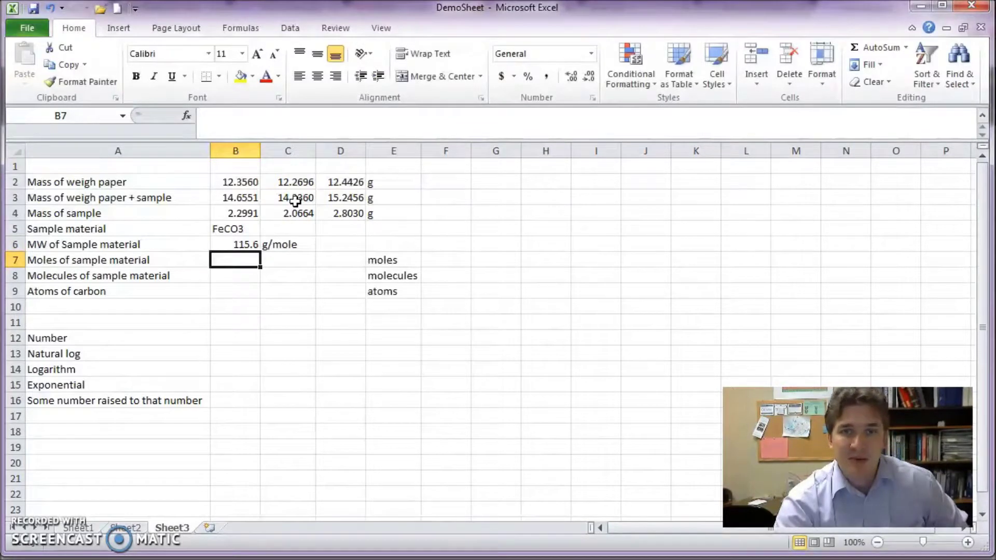
key("Up")
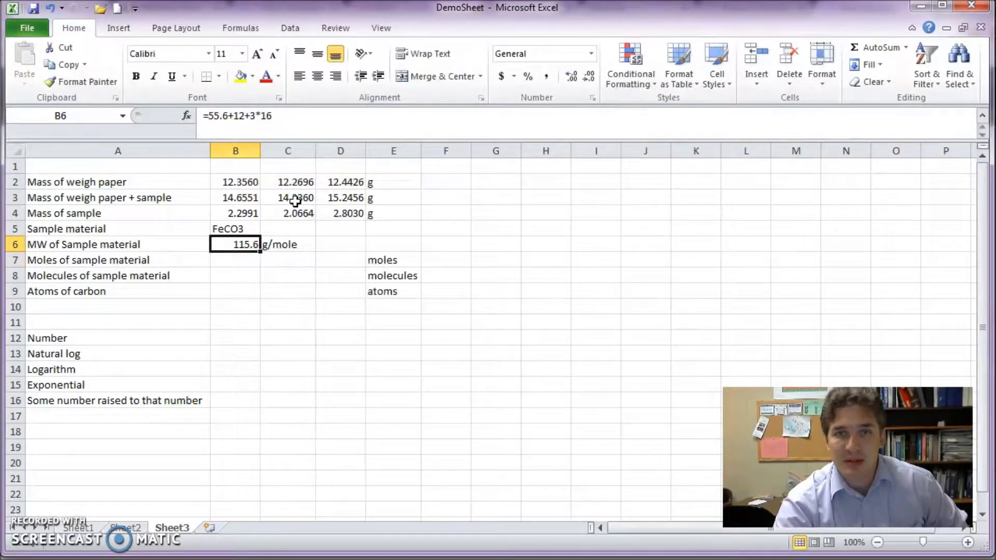
Calculate the moles of sample material in B7 by dividing sample mass by molecular weight with the formula =B4/B6
key("Down")
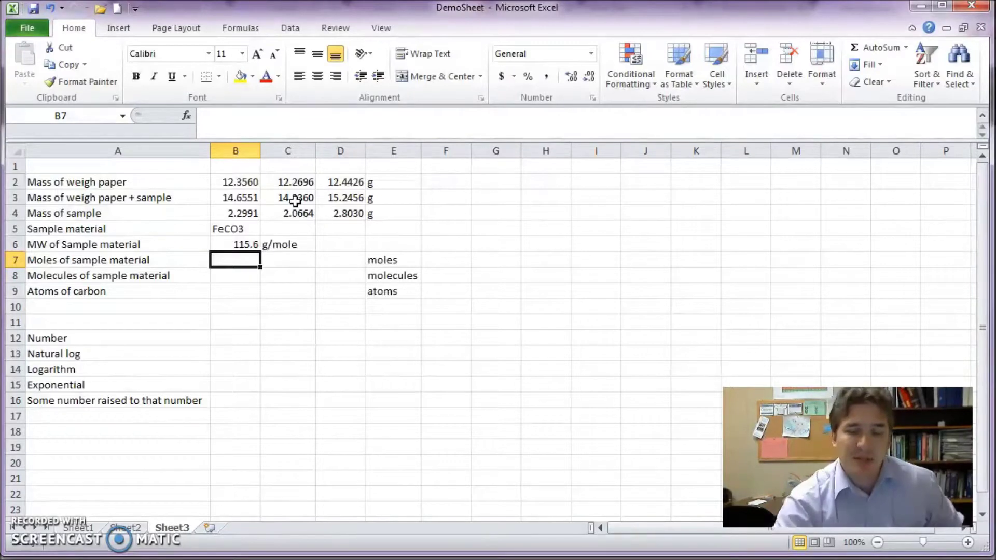
type("=")
key("Up")
key("Up")
key("Up")
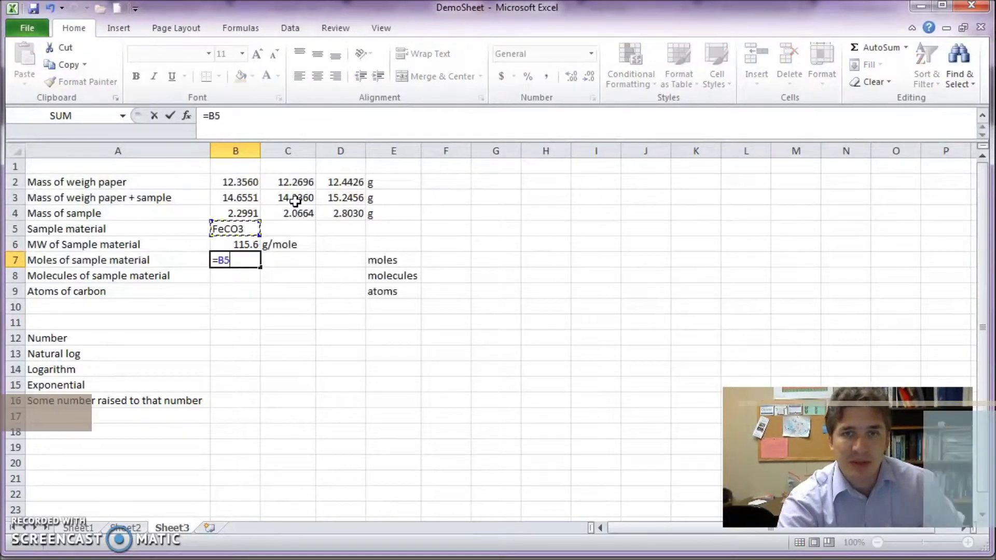
type("/")
key("Up")
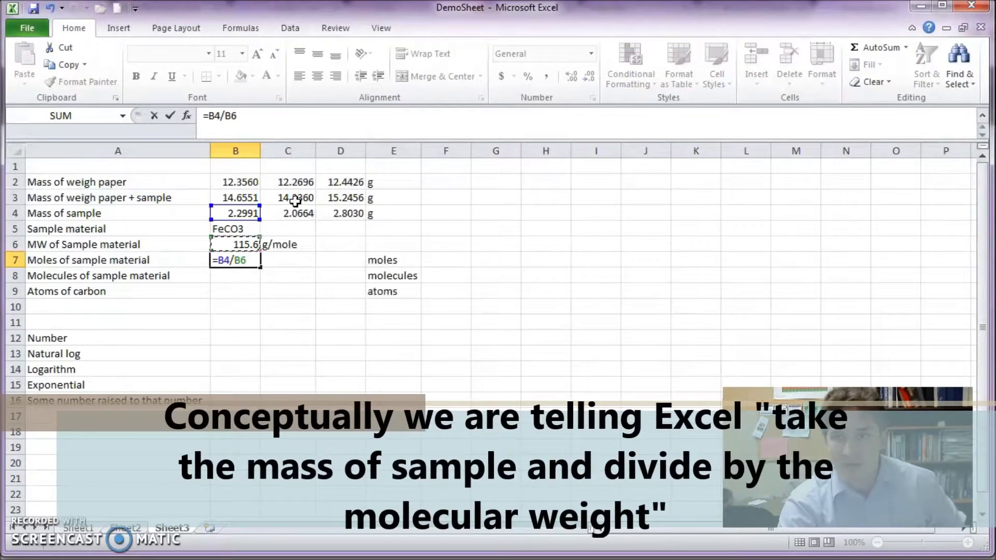
key("ctrl+Return")
Try to fill the moles formula from B7 across C7 and D7 with its relative references
key("shift+Right")
key("shift+Right")
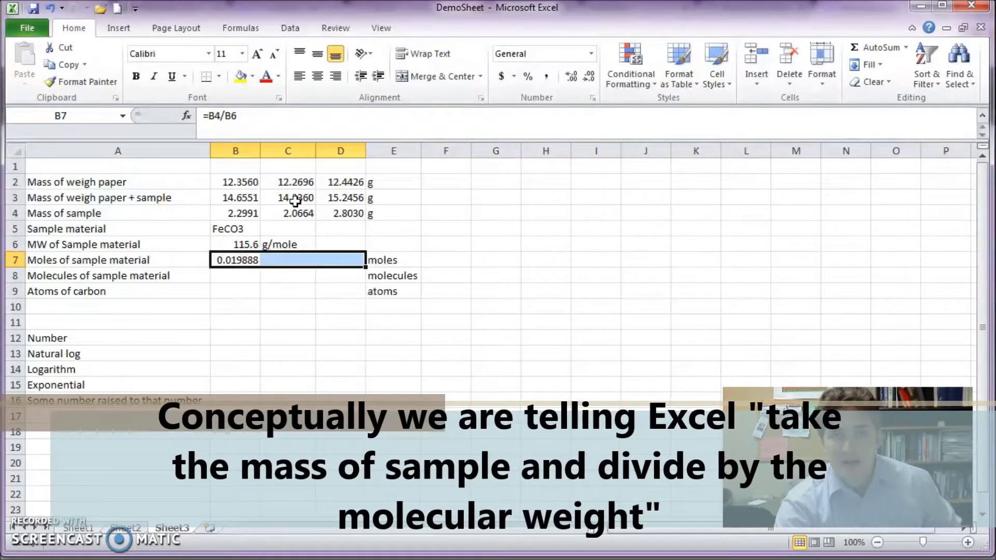
key("ctrl+r")
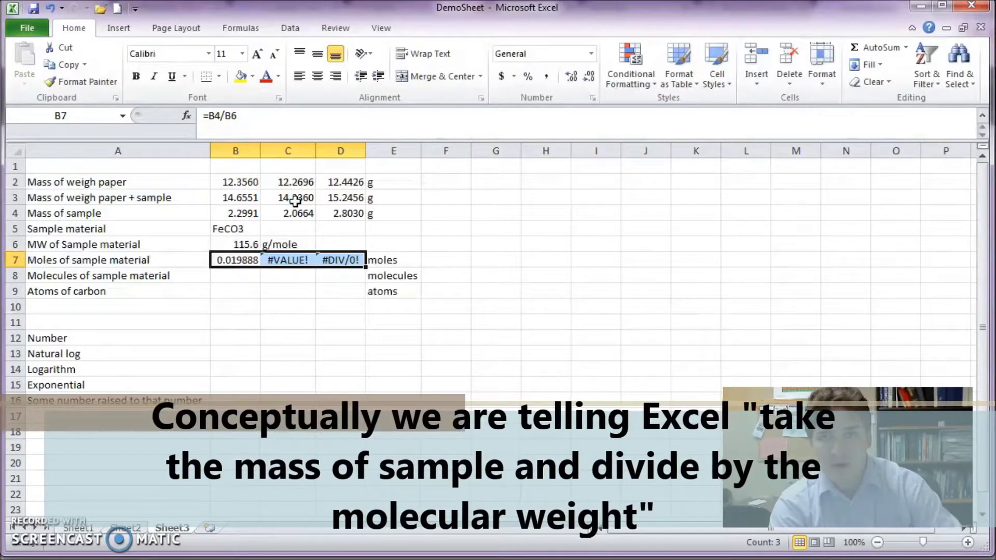
Inspect the filled moles formulas in C7 and D7, checking which cells the one in C7 refers to
key("Right")
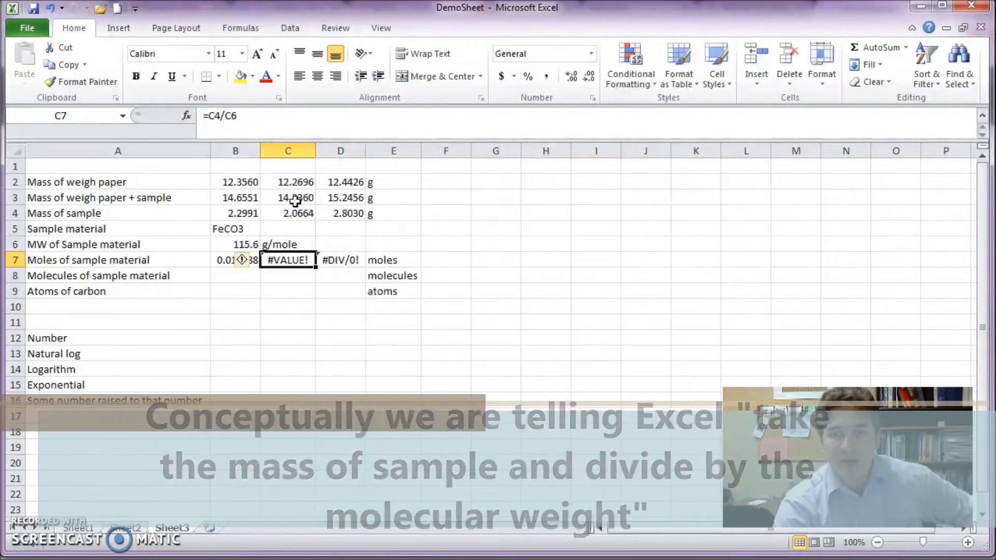
key("Right")
key("Left")
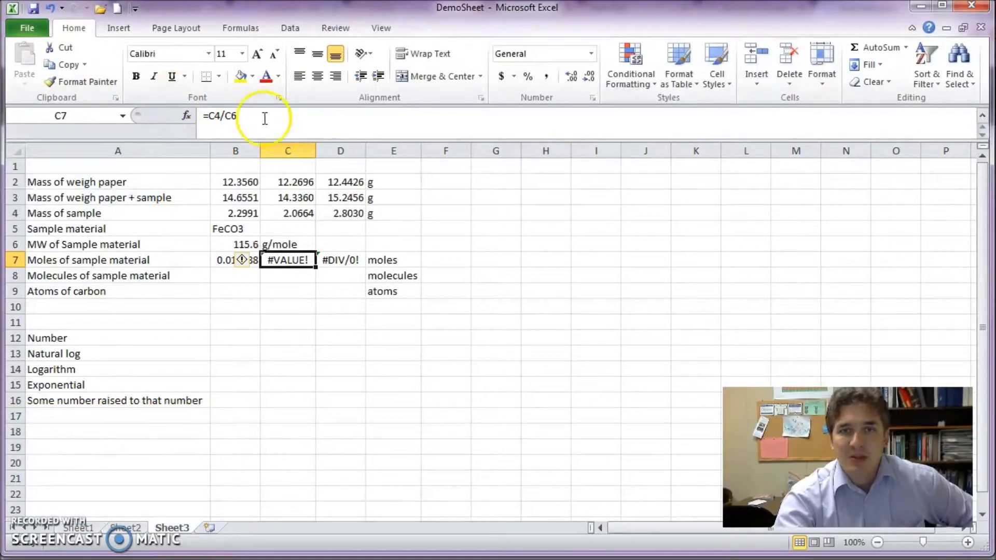
left_click(249, 112)
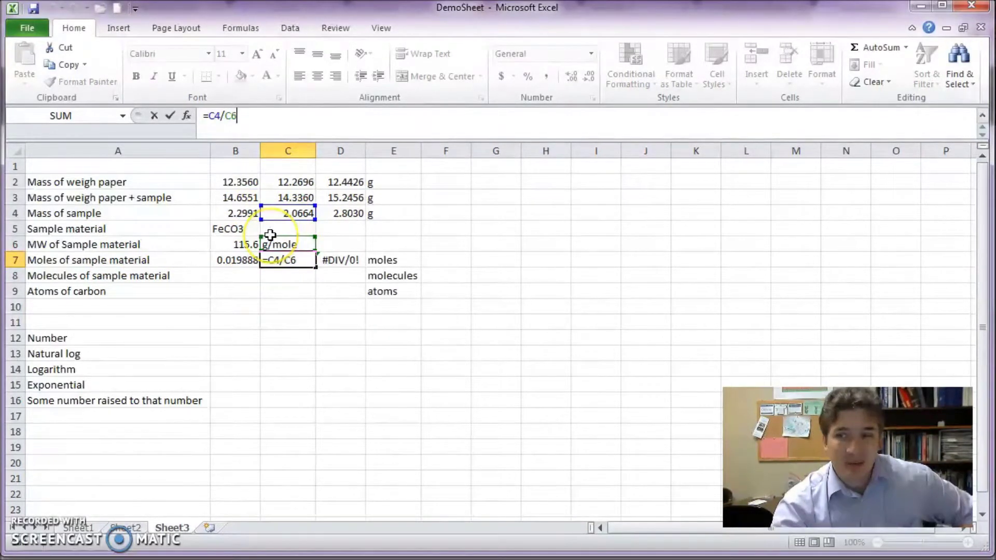
key("Return")
Make the molecular weight reference in the B7 moles formula absolute so it reads =B4/$B$6
key("Up")
key("Left")
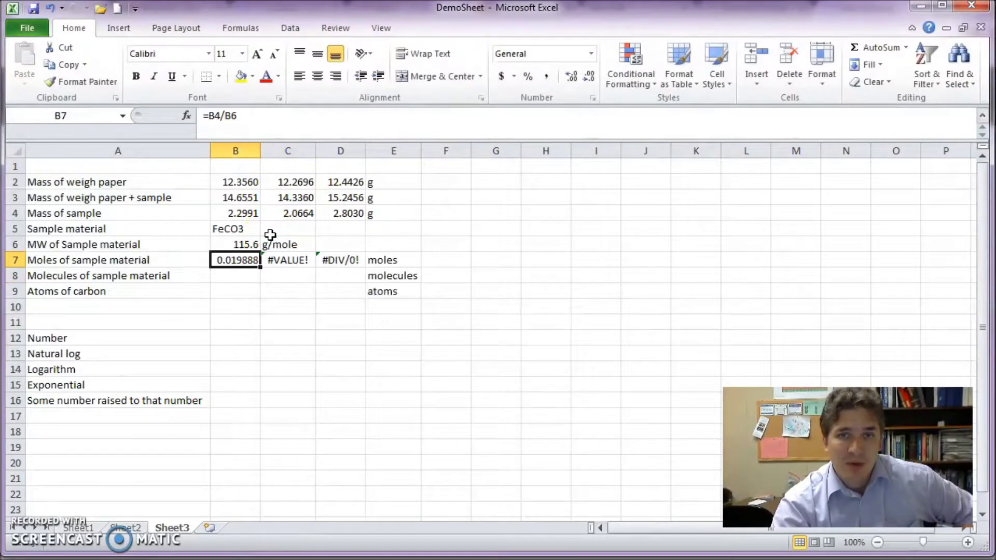
left_click(224, 115)
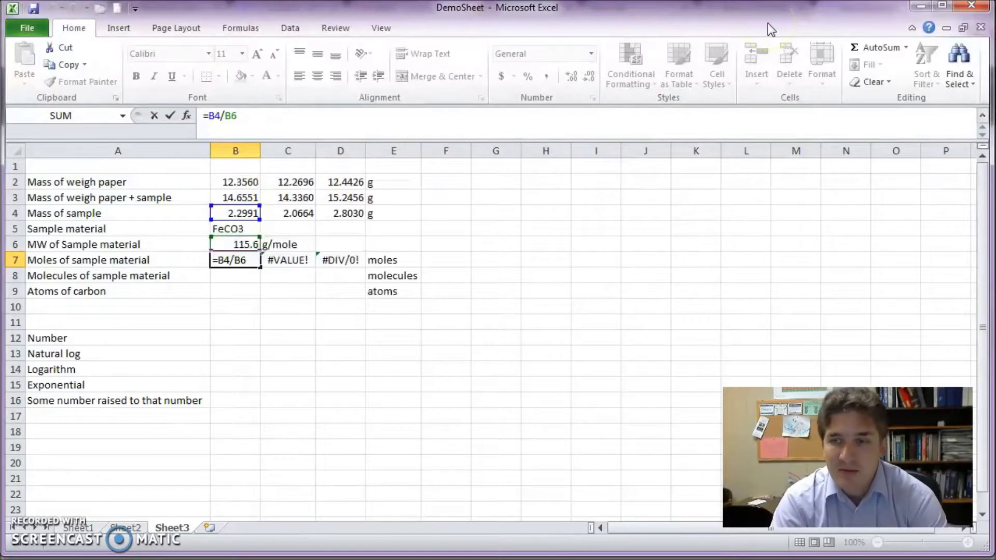
left_click(248, 116)
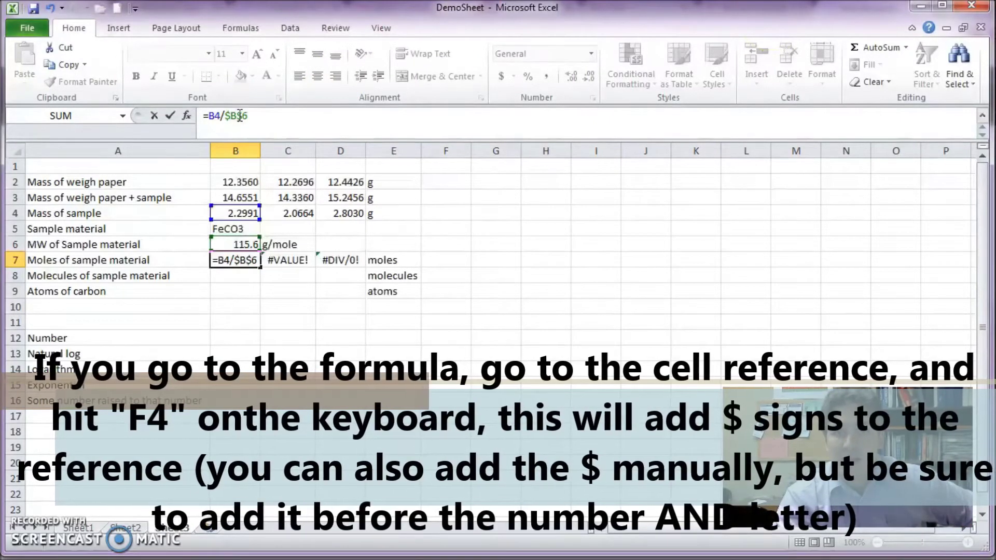
key("Left")
key("BackSpace")
key("Left")
key("BackSpace")
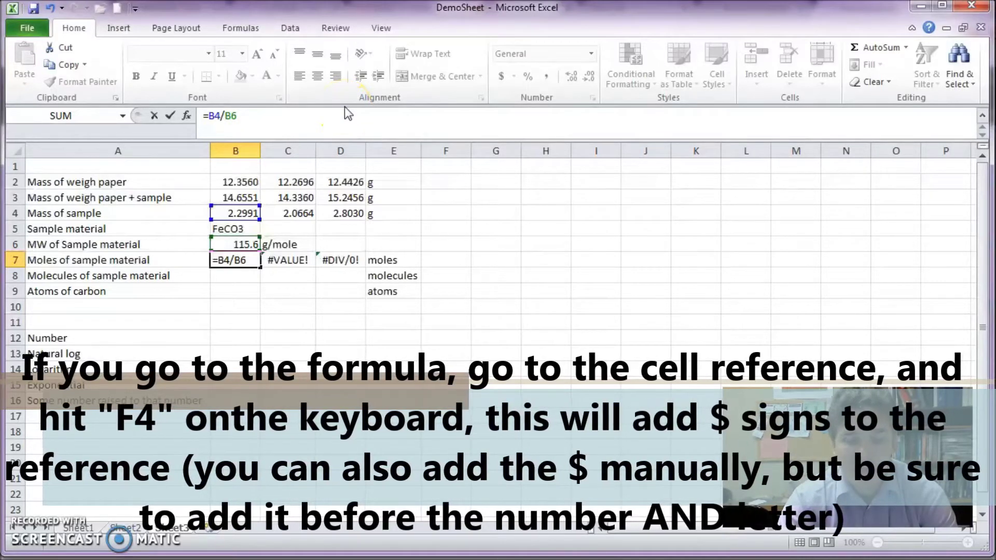
key("F4")
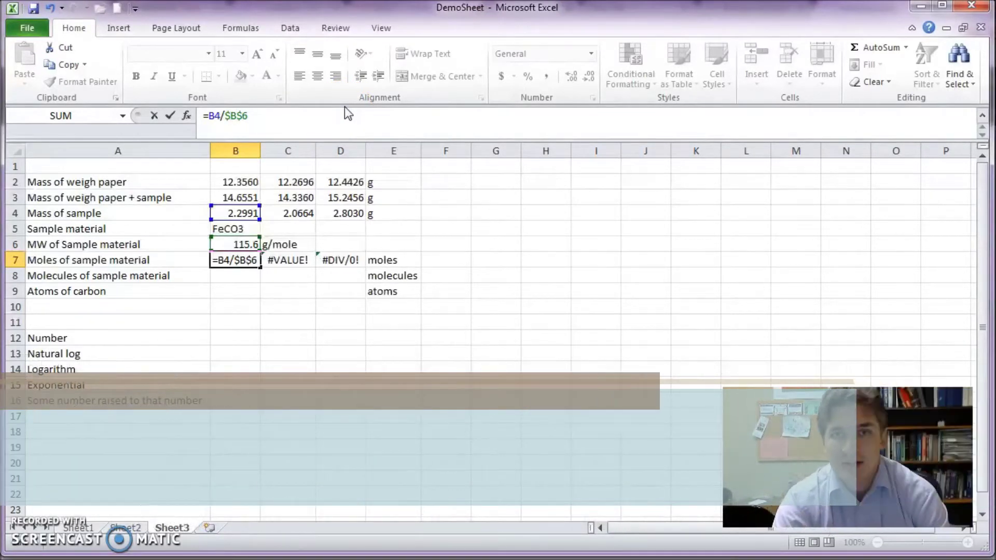
key("Return")
key("Up")
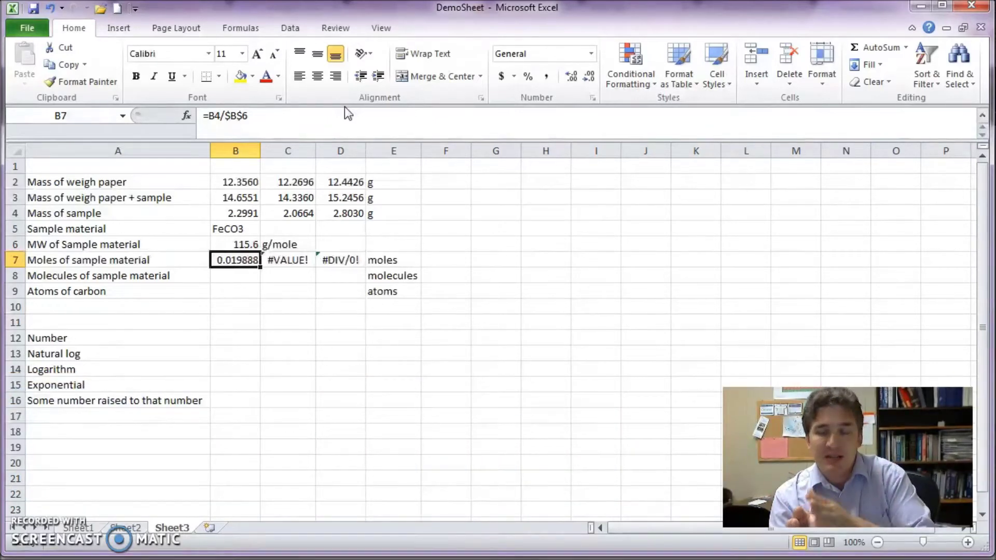
Fill the moles formula with the absolute reference from B7 across C7 and D7
key("shift+Right")
key("shift+Right")
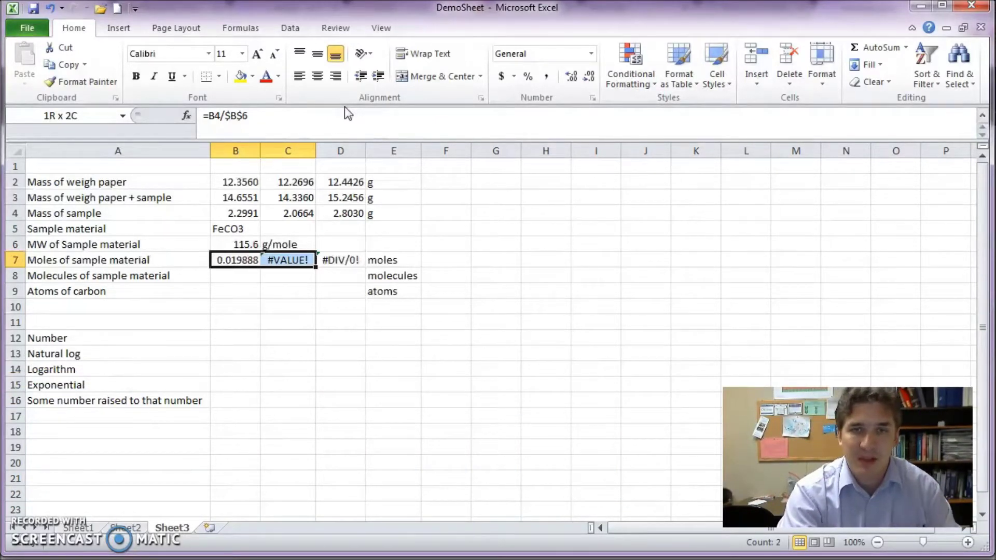
key("ctrl+r")
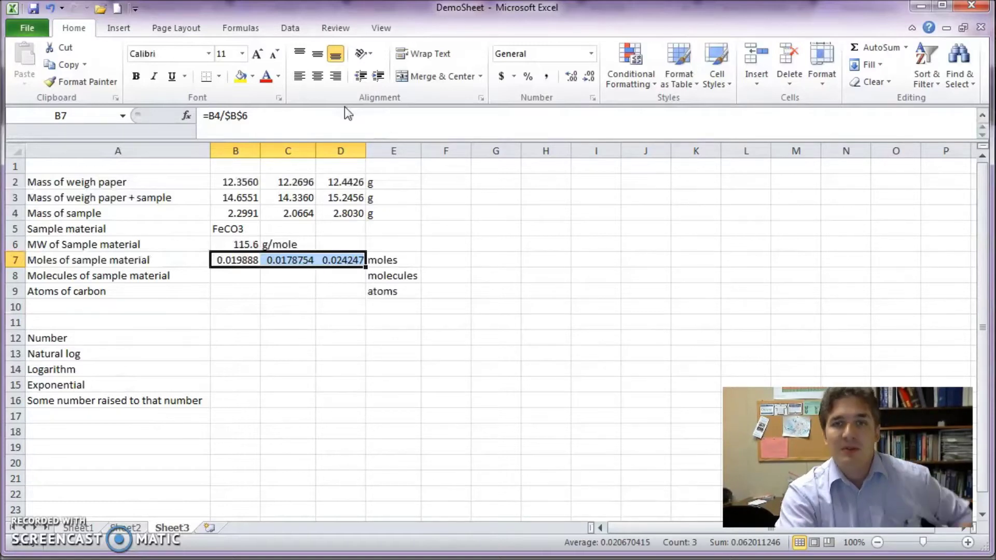
Check which cells the filled moles formulas in C7 and D7 refer to, leaving both formulas as they are
left_click(301, 259)
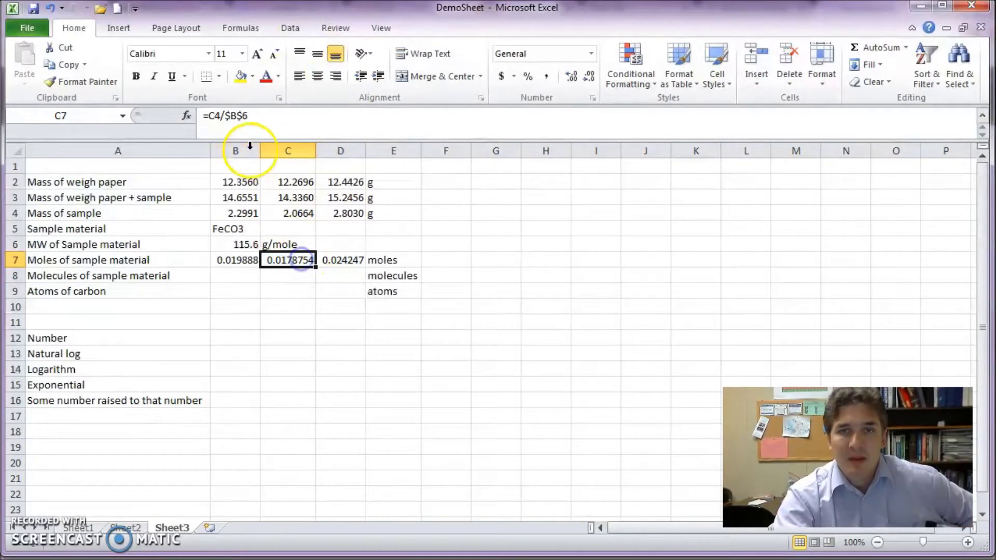
left_click(231, 114)
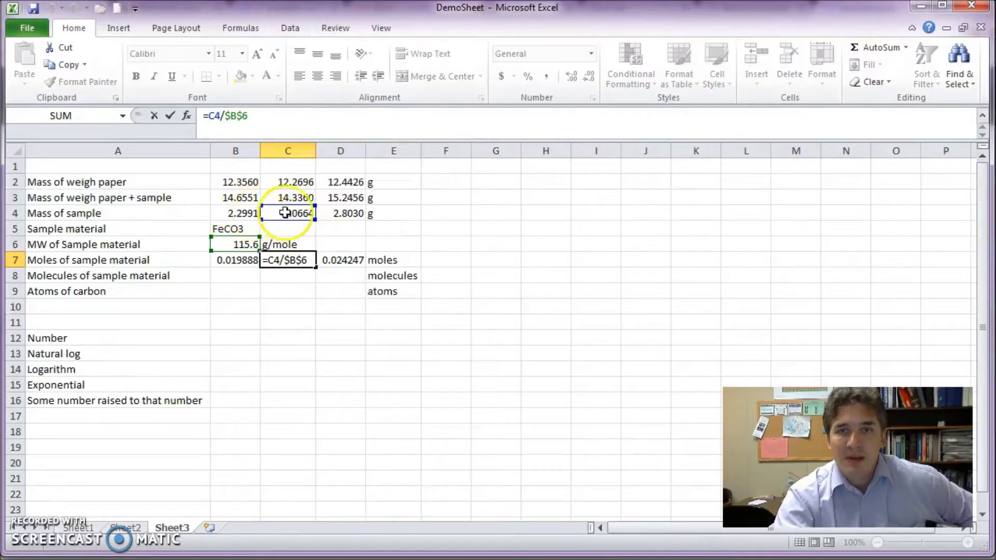
key("Escape")
key("Right")
left_click(261, 114)
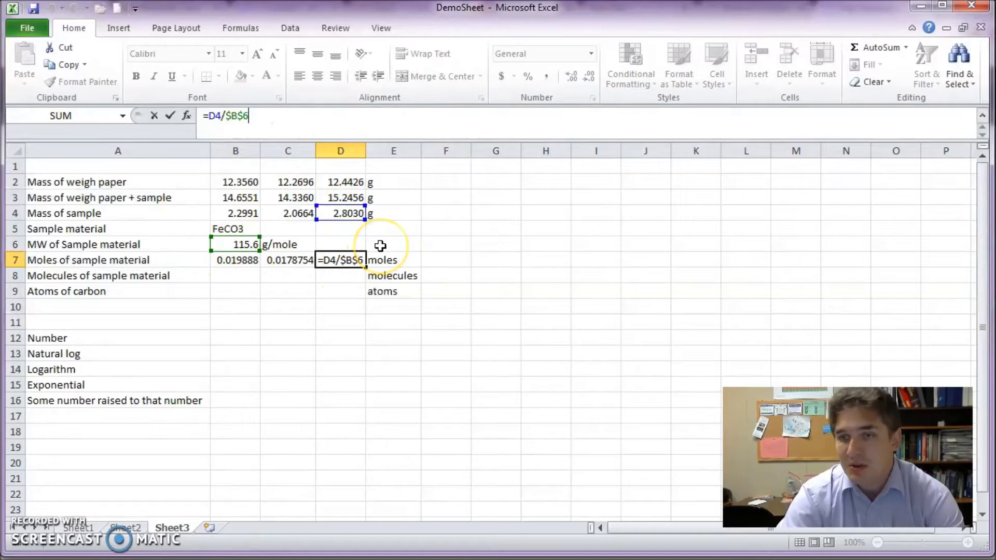
key("Escape")
key("Left")
key("Right")
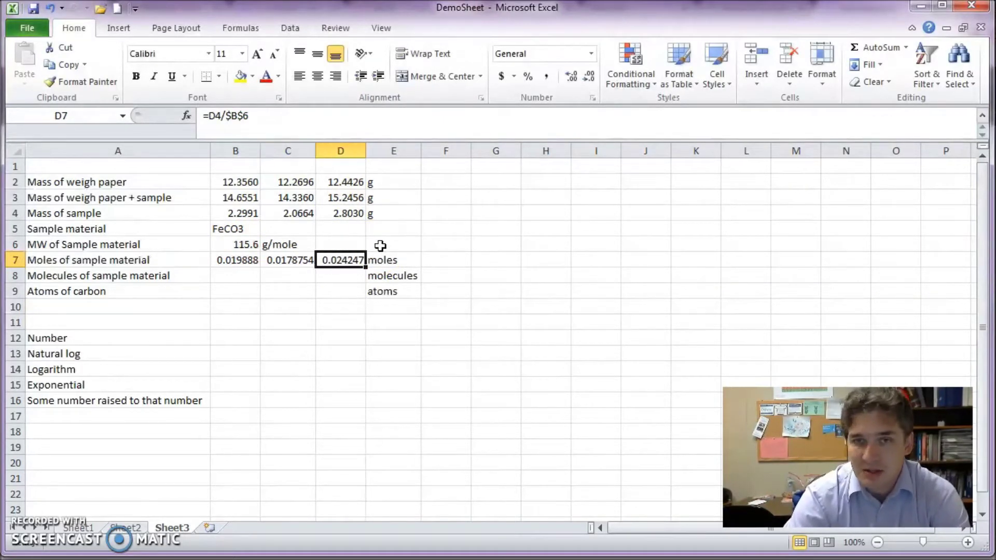
Re-enter the moles formula in D7 directly as =D4/B6
type("=")
key("Up")
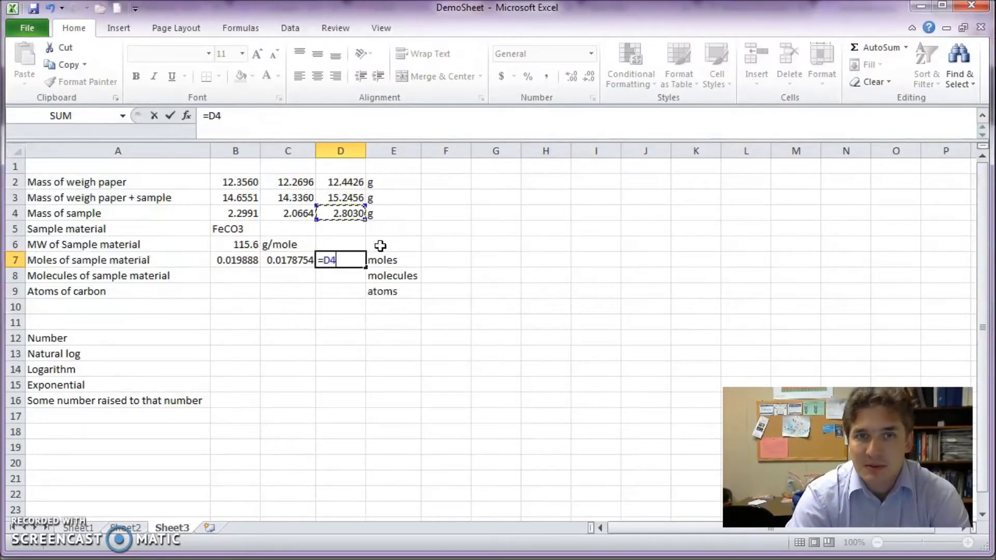
key("Up")
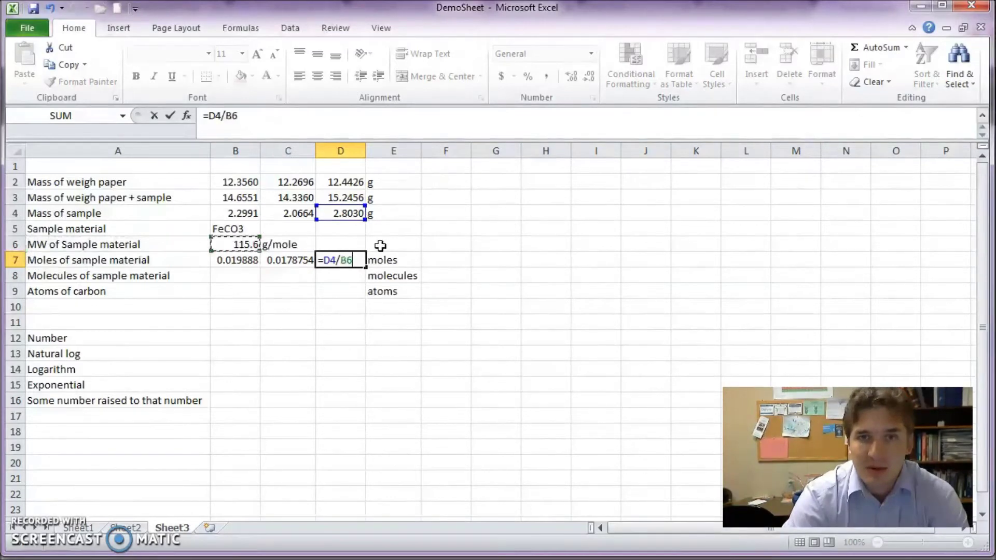
key("Return")
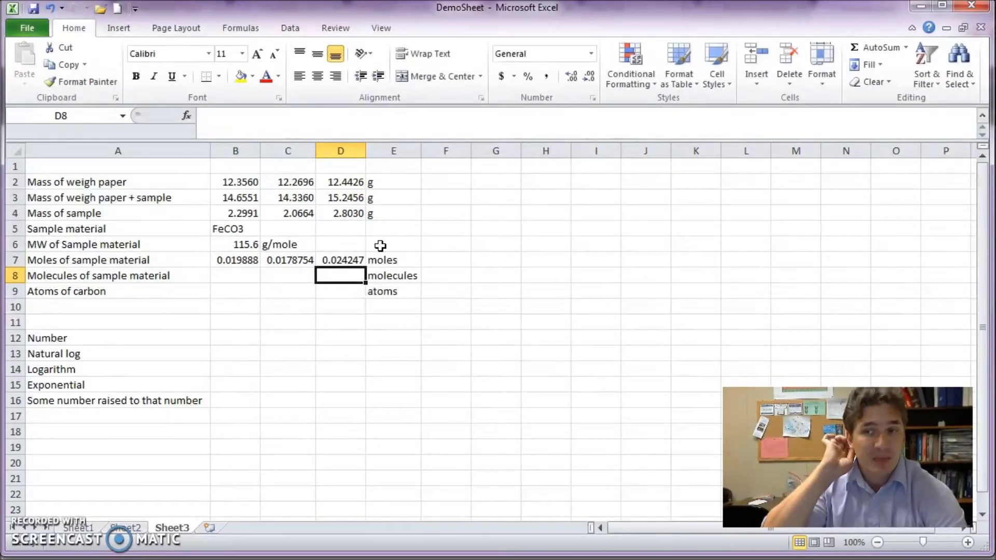
Examine the absolute reference to the molecular weight in the C7 moles formula
left_click(289, 261)
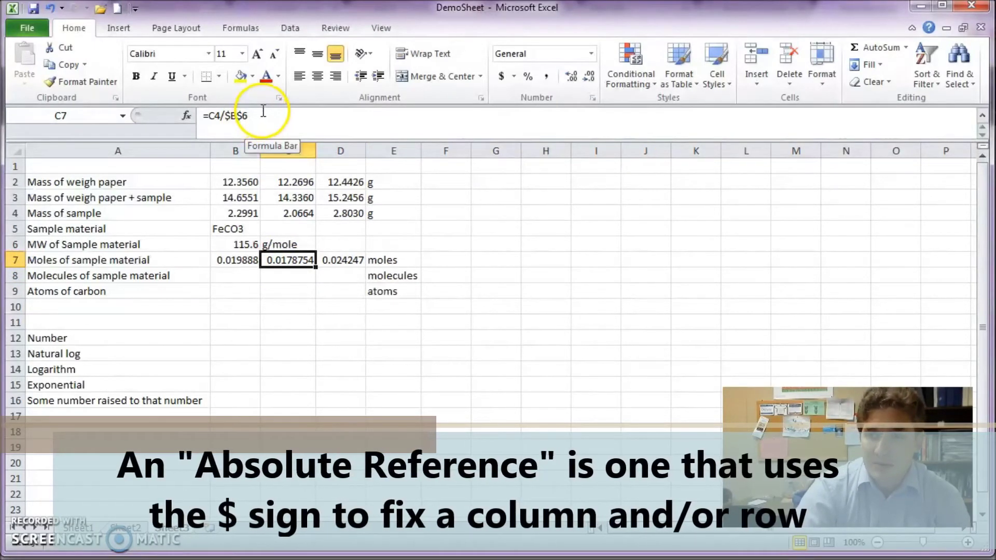
left_click(243, 115)
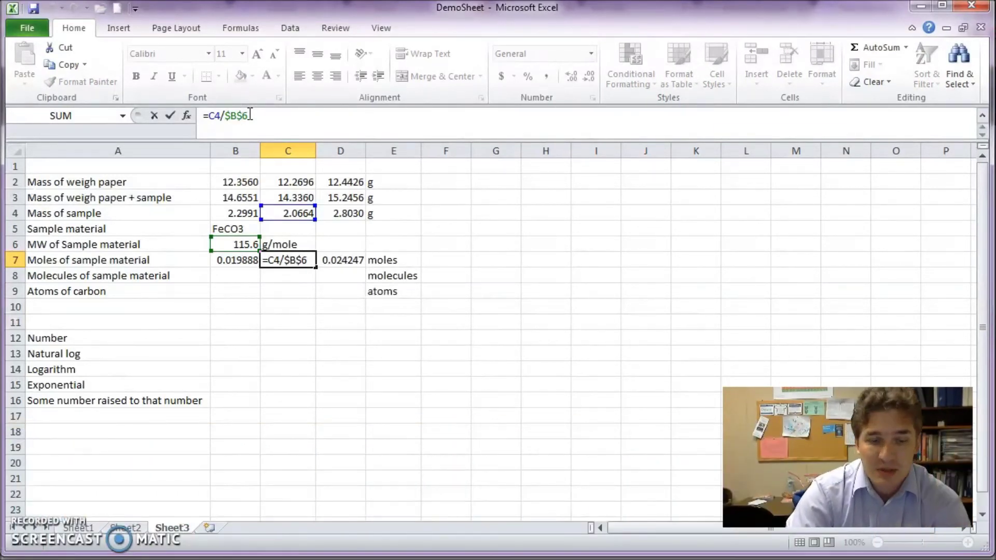
key("ctrl+Return")
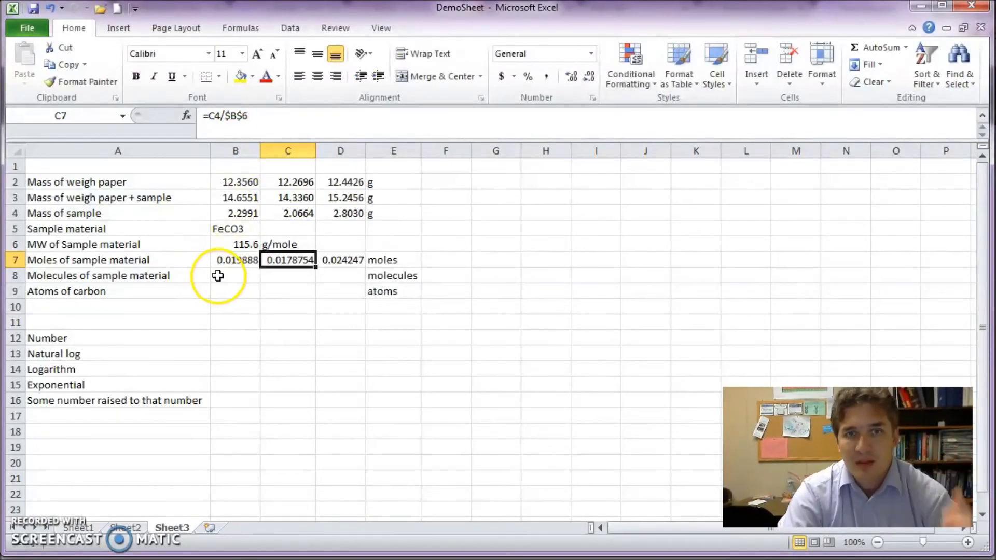